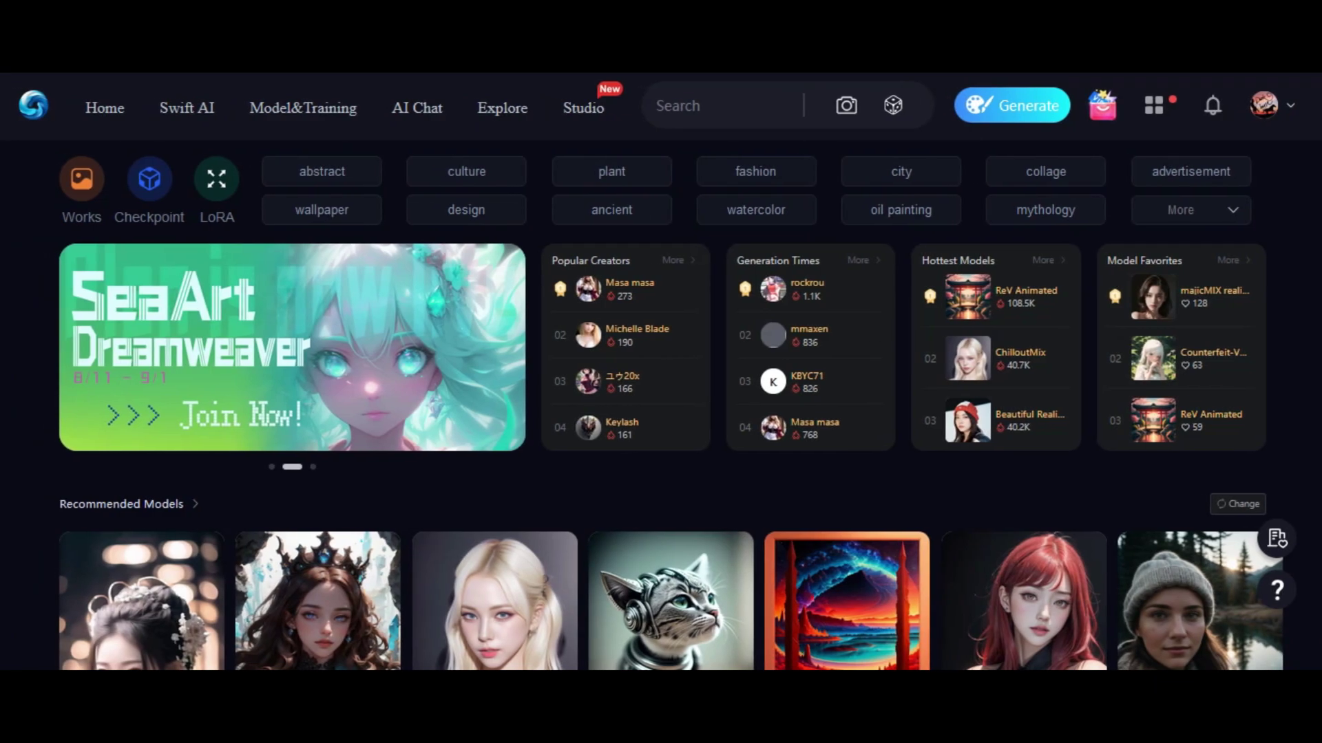
{"action": "scroll", "coordinate": [1297, 266], "scroll_direction": "down", "scroll_amount": 4}
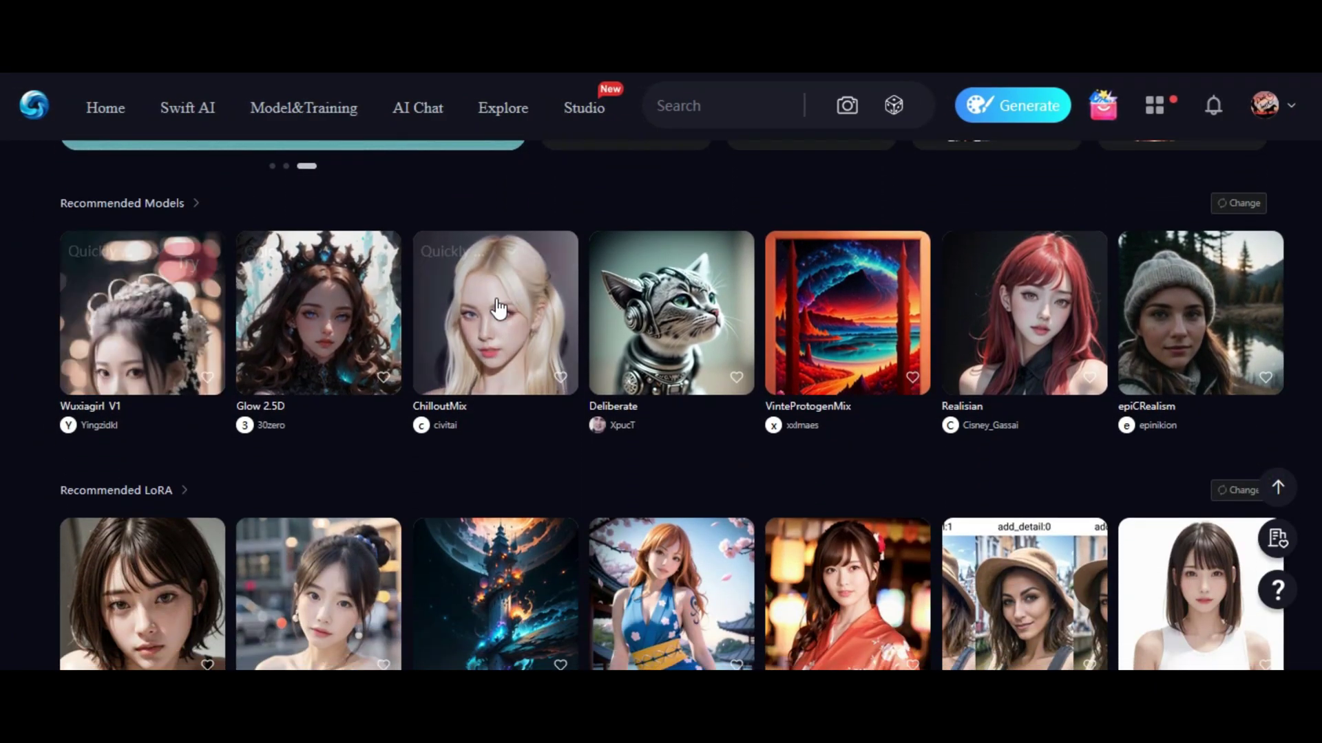
{"action": "mouse_move", "coordinate": [965, 324]}
{"action": "scroll", "coordinate": [1039, 341], "scroll_direction": "down", "scroll_amount": 1}
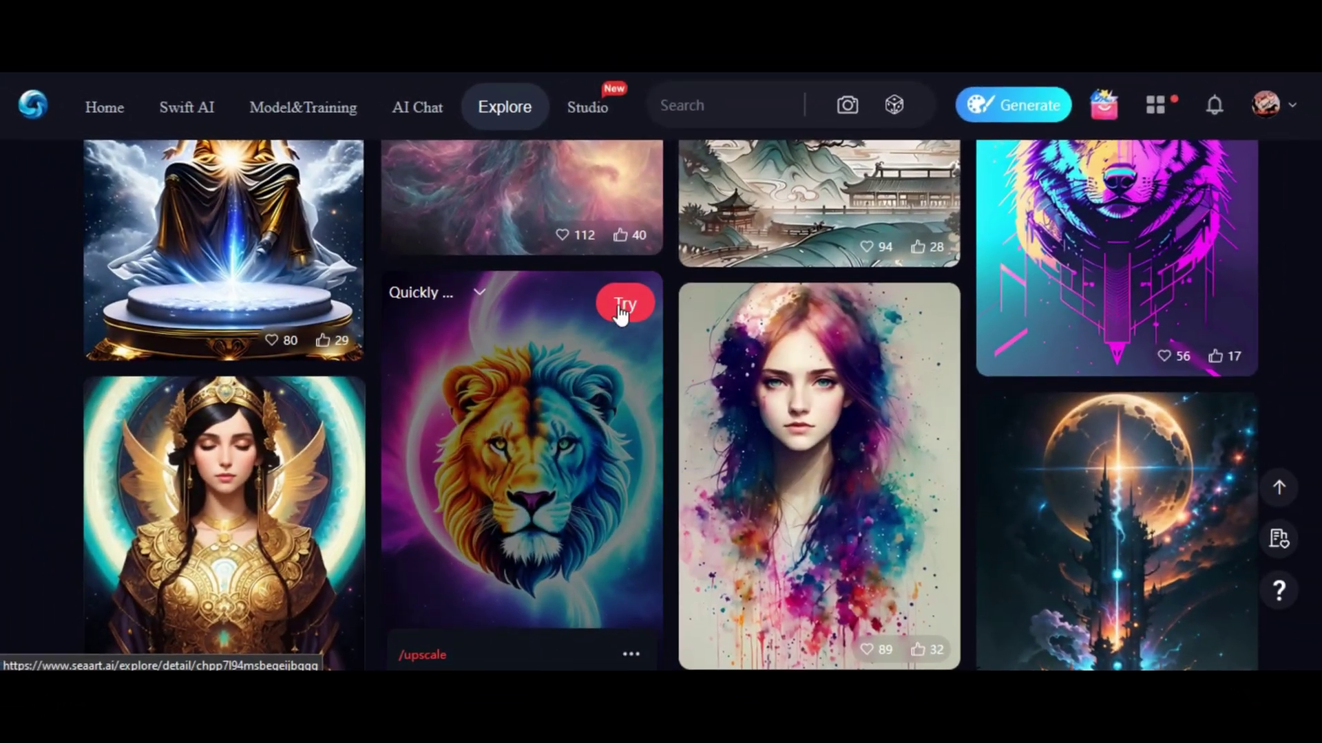
Load the lion artwork's prompt into Generate and submit it as a new generation.
{"action": "left_click", "coordinate": [622, 303]}
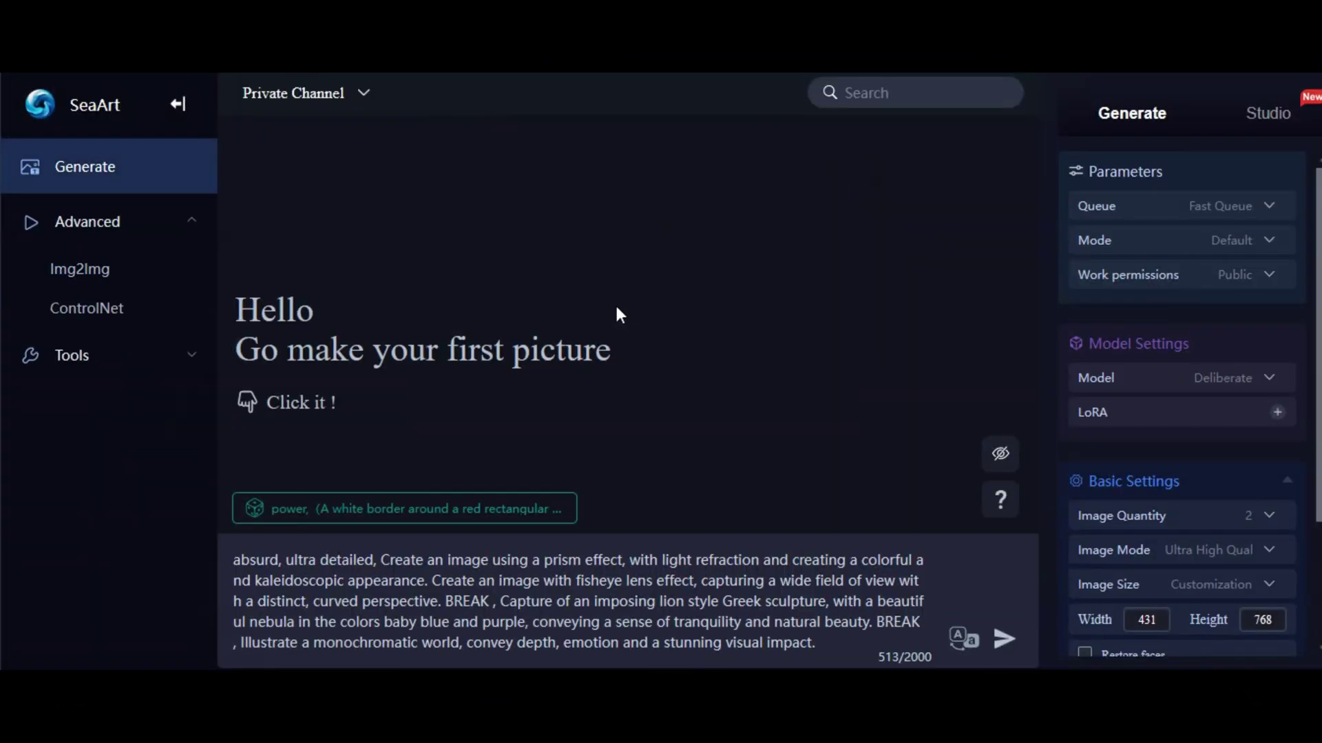
{"action": "left_click", "coordinate": [1011, 638]}
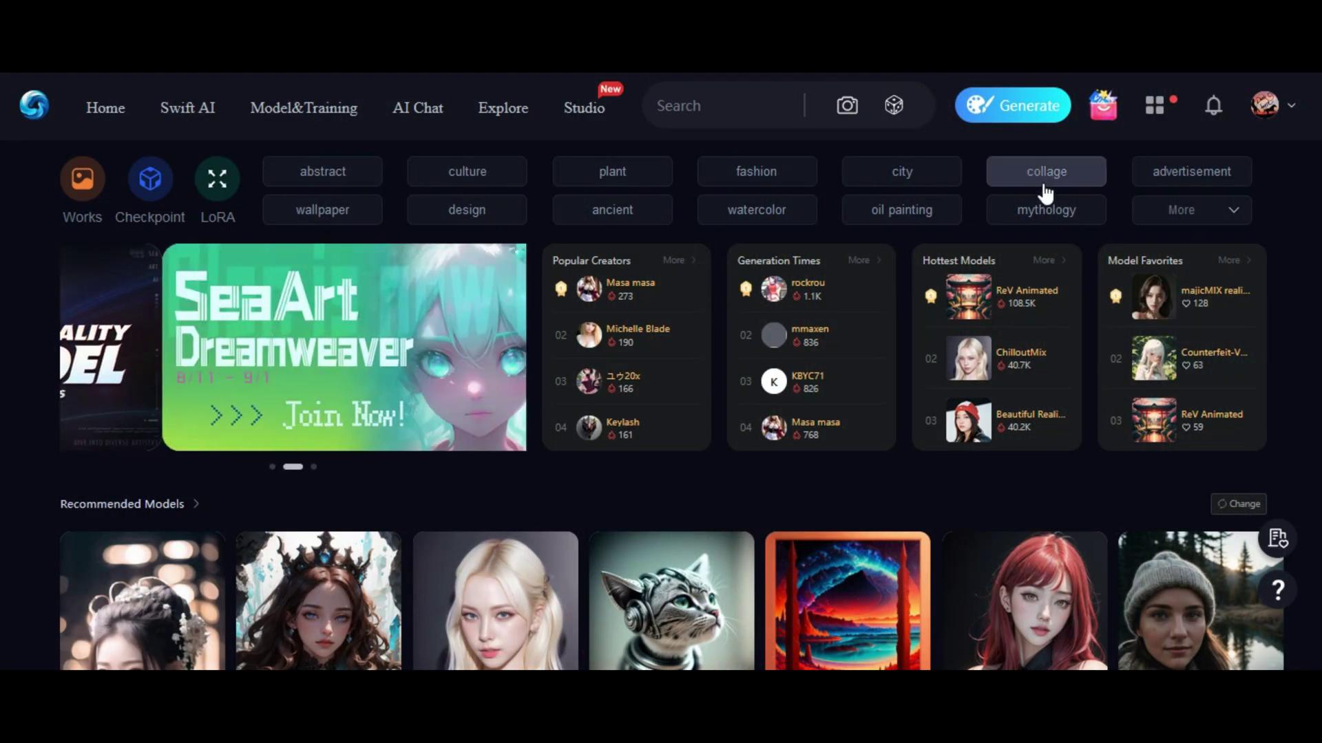
Filter the home page artworks by the Pixel style tag from the More list.
{"action": "left_click", "coordinate": [1196, 212]}
{"action": "scroll", "coordinate": [1201, 424], "scroll_direction": "down", "scroll_amount": 3}
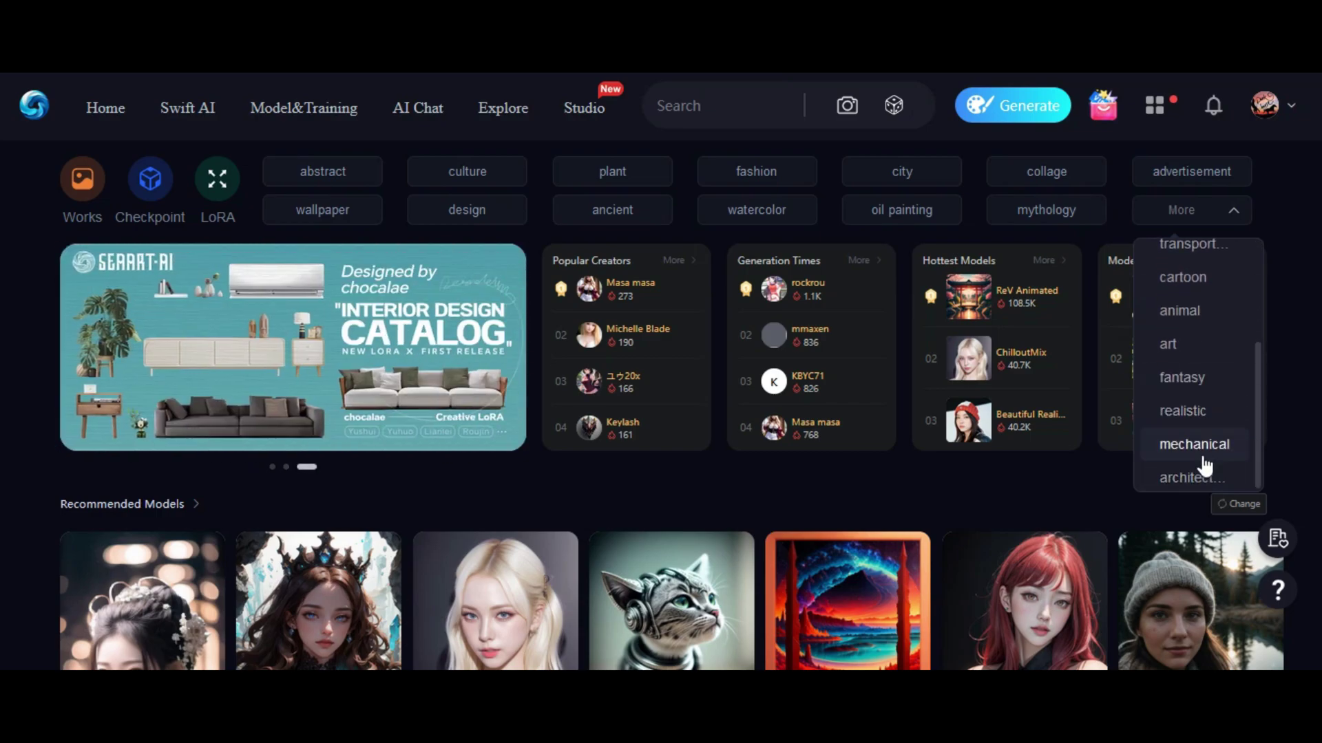
{"action": "scroll", "coordinate": [1200, 463], "scroll_direction": "up", "scroll_amount": 3}
{"action": "left_click", "coordinate": [1185, 360]}
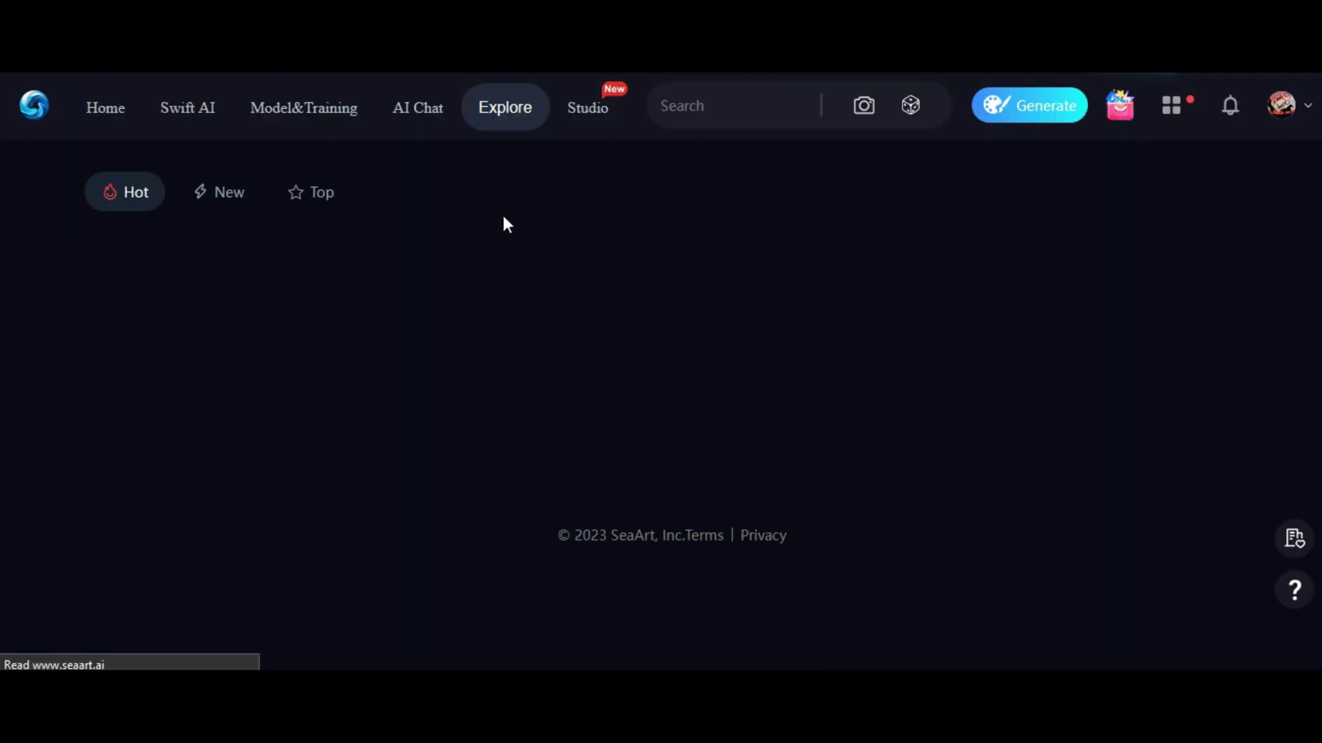
Open the galaxy character artwork and select its full prompt text.
{"action": "scroll", "coordinate": [41, 275], "scroll_direction": "down", "scroll_amount": 1}
{"action": "scroll", "coordinate": [511, 259], "scroll_direction": "down", "scroll_amount": 3}
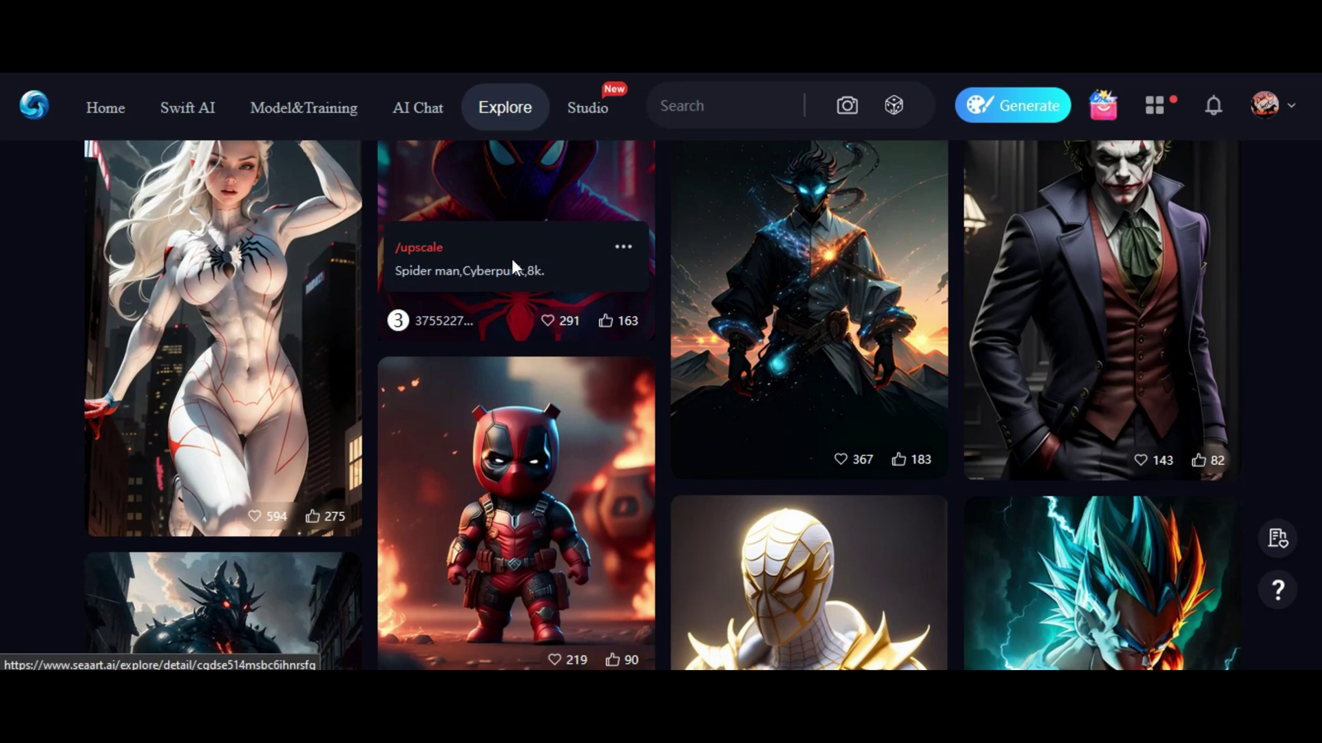
{"action": "scroll", "coordinate": [688, 357], "scroll_direction": "up", "scroll_amount": 1}
{"action": "left_click", "coordinate": [799, 306]}
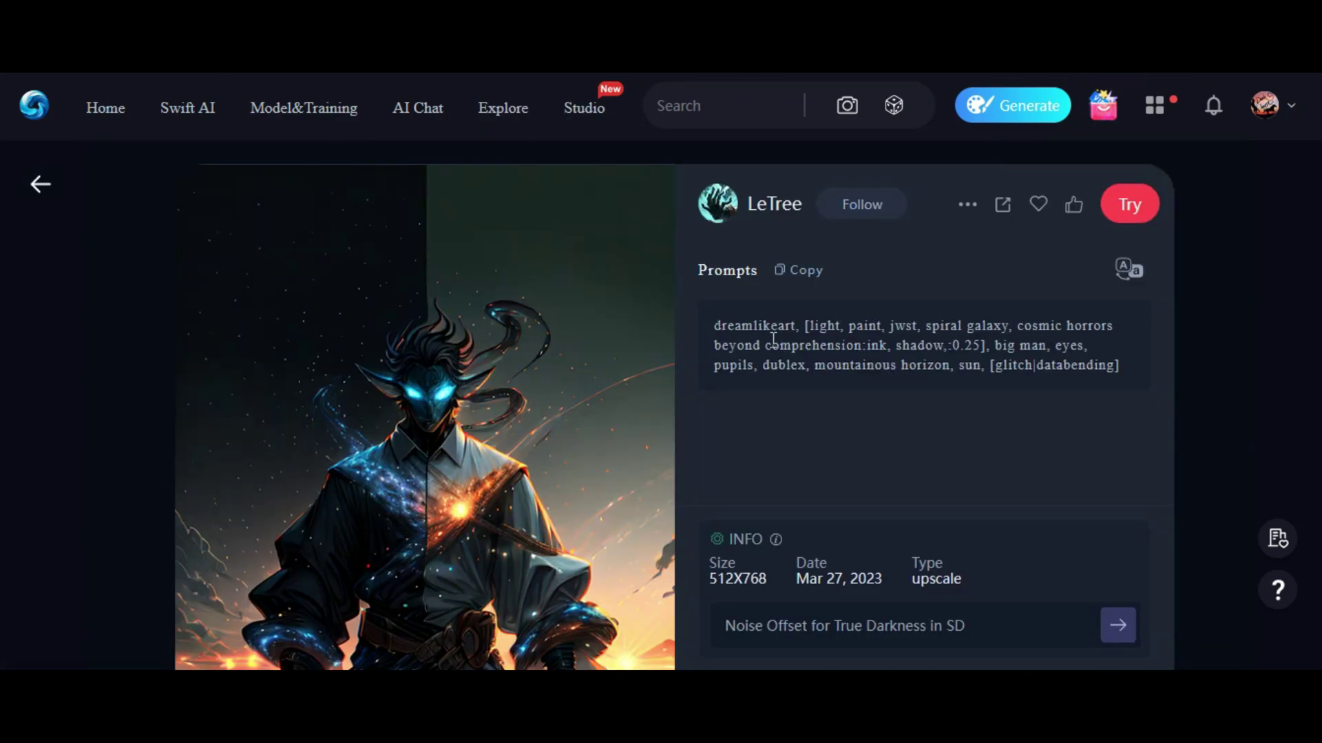
{"action": "left_click_drag", "start_coordinate": [714, 326], "coordinate": [1070, 368]}
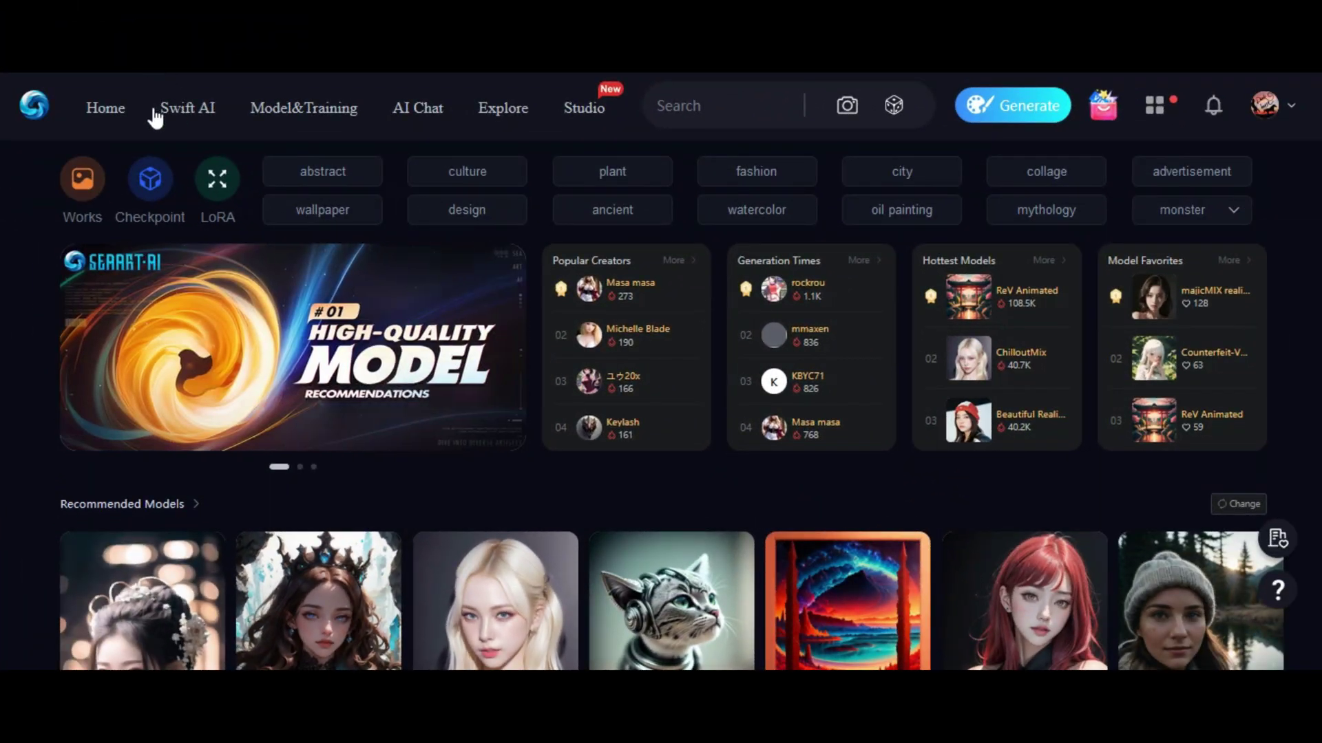
Open Swift AI and look over the HD Restoration, Remove Background, Sketch to Img and AI Filters cards.
{"action": "left_click", "coordinate": [172, 113]}
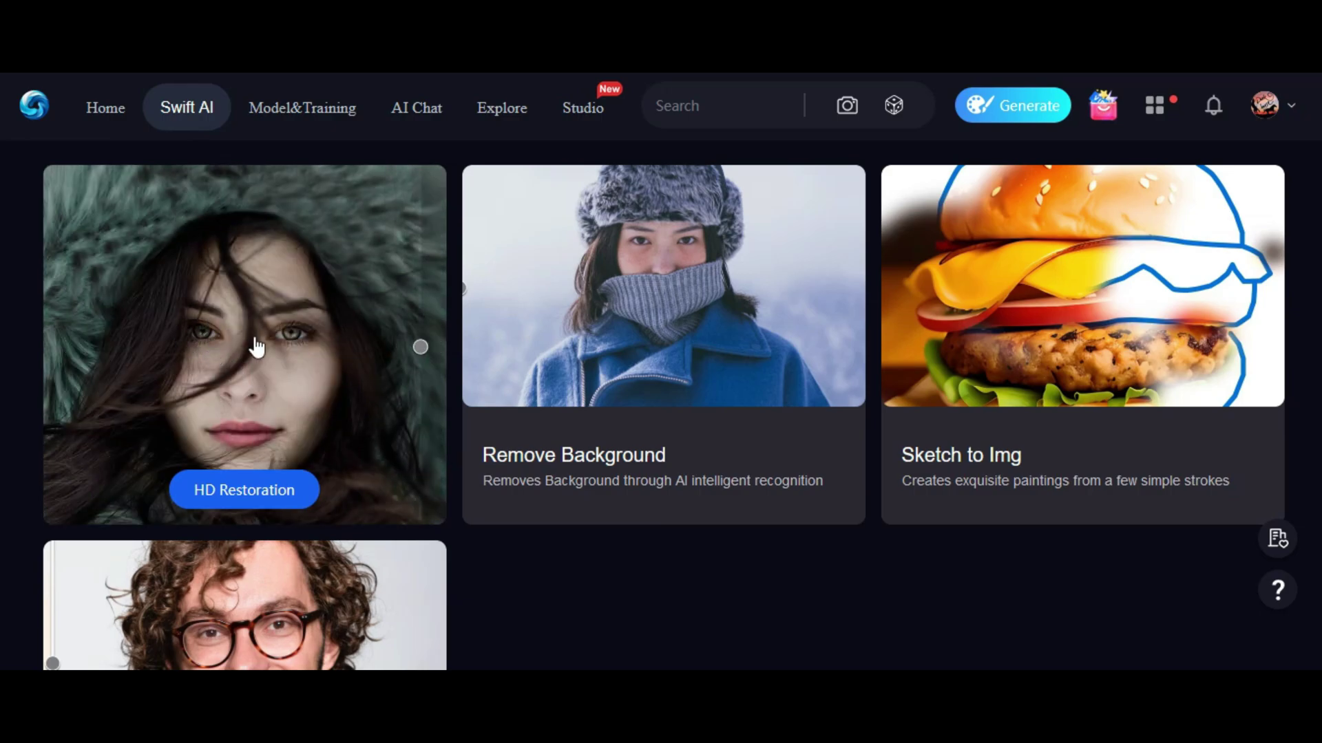
{"action": "mouse_move", "coordinate": [498, 369]}
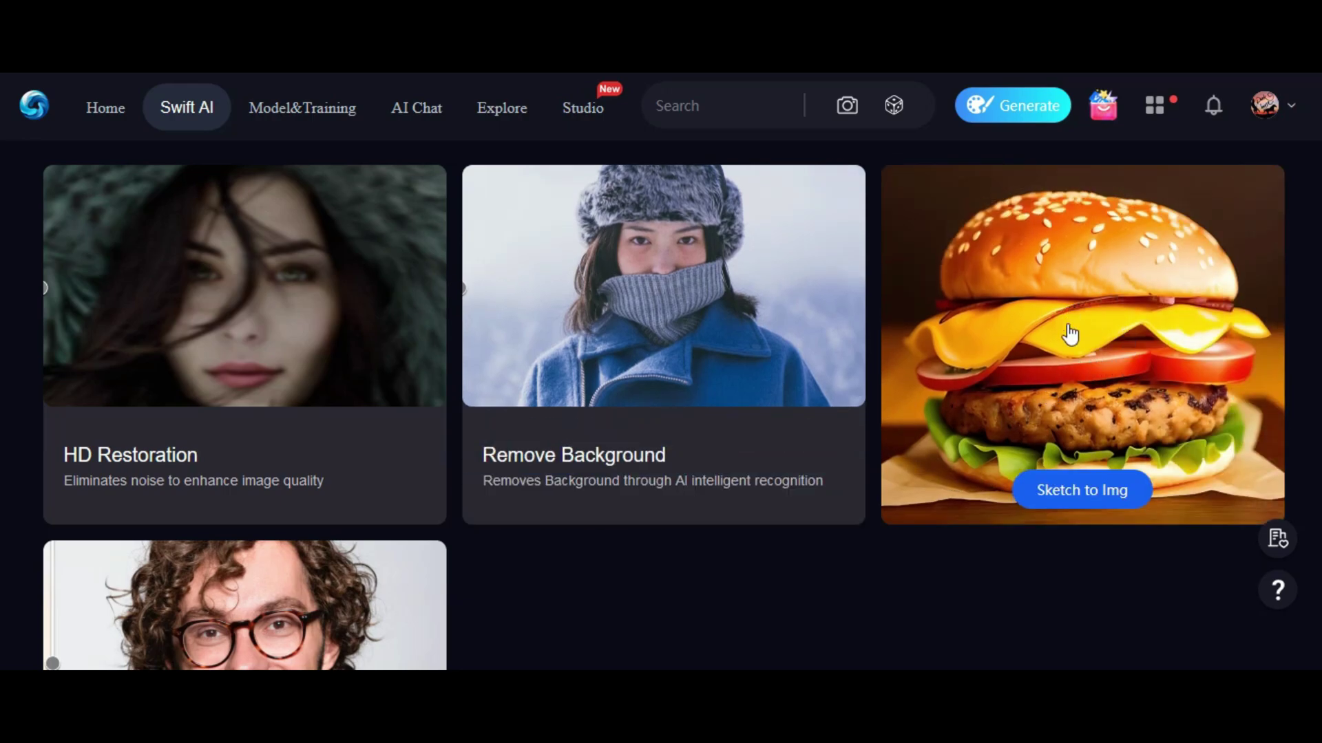
{"action": "scroll", "coordinate": [757, 385], "scroll_direction": "down", "scroll_amount": 4}
{"action": "scroll", "coordinate": [755, 358], "scroll_direction": "up", "scroll_amount": 4}
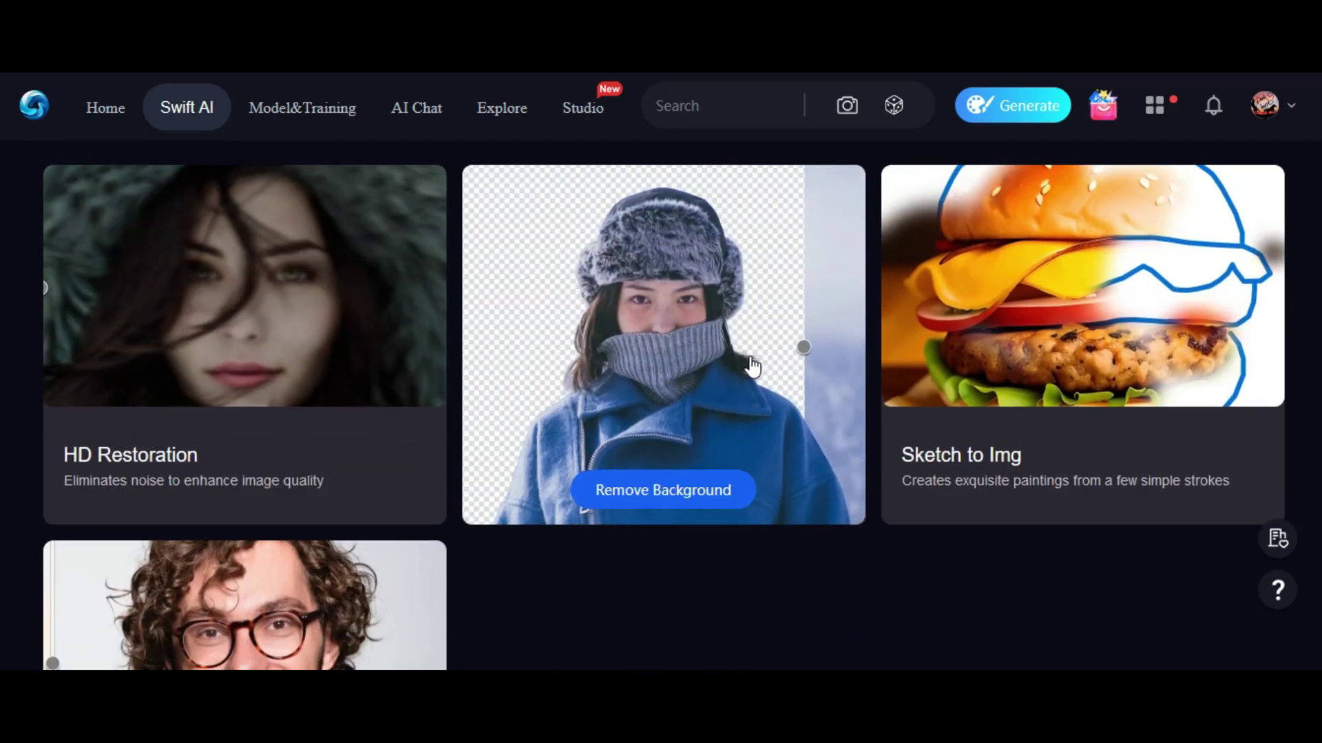
{"action": "mouse_move", "coordinate": [997, 383]}
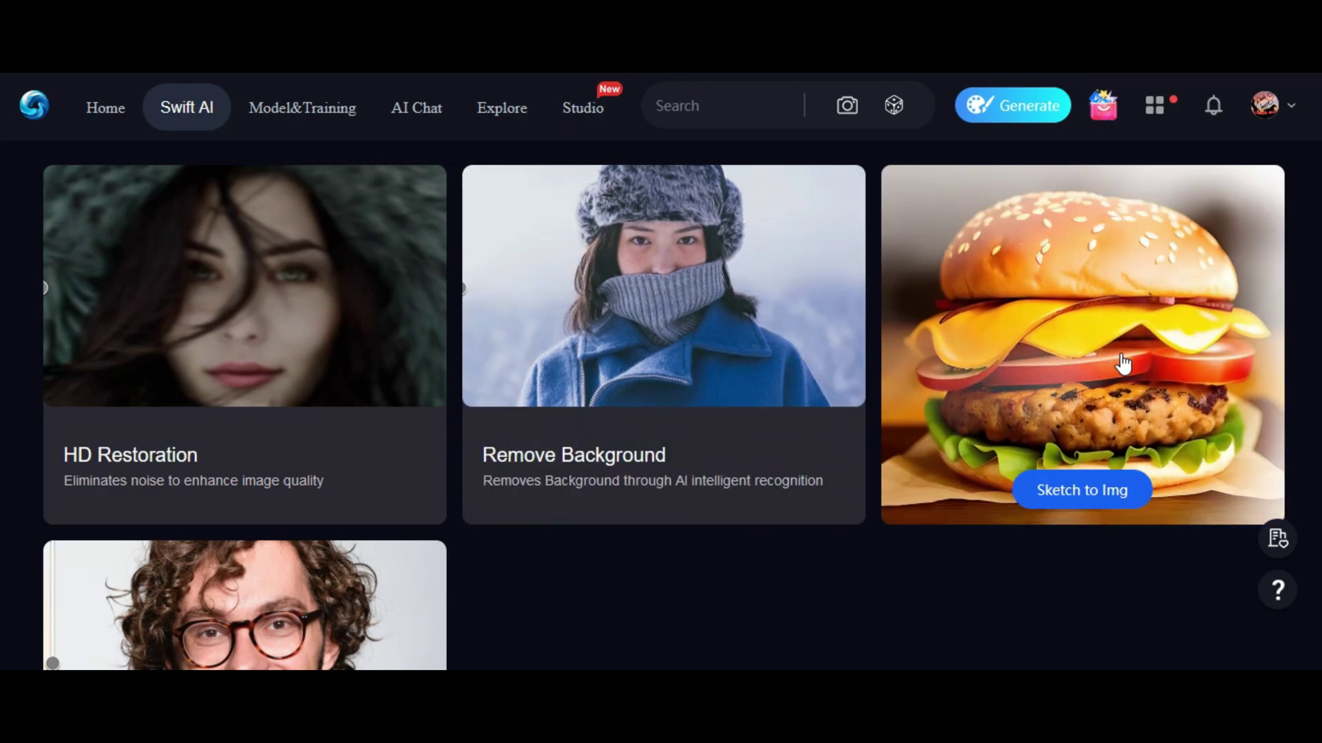
{"action": "scroll", "coordinate": [1115, 371], "scroll_direction": "down", "scroll_amount": 4}
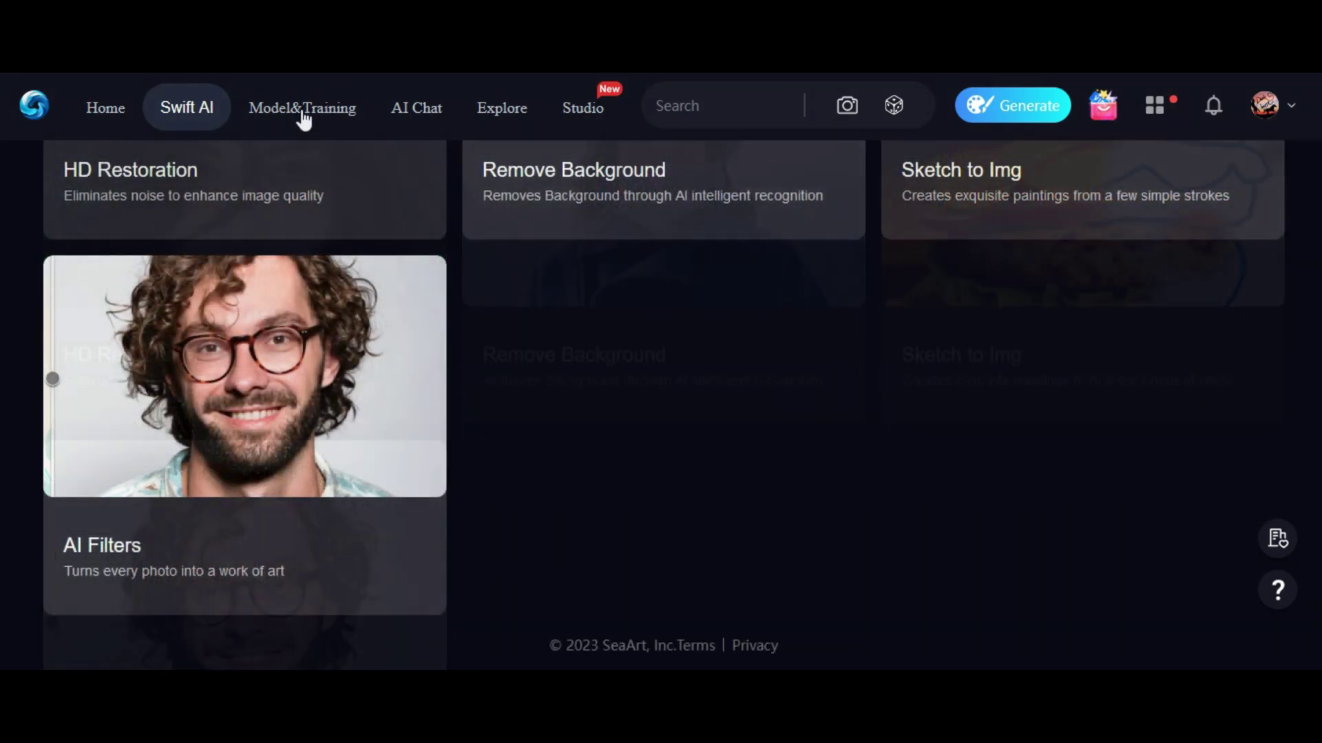
In the AI Companion chat, send 'hy' and then 'nice to meet you'.
{"action": "left_click", "coordinate": [303, 110]}
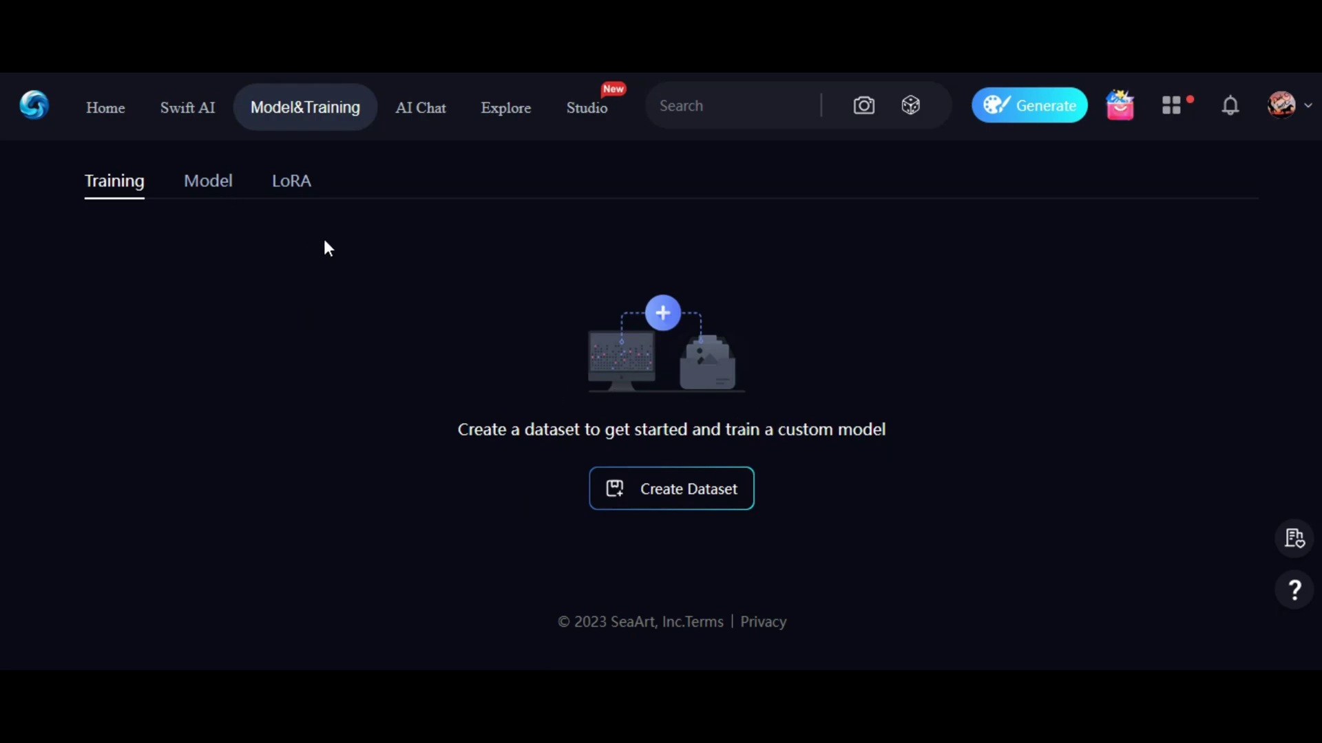
{"action": "left_click", "coordinate": [428, 126]}
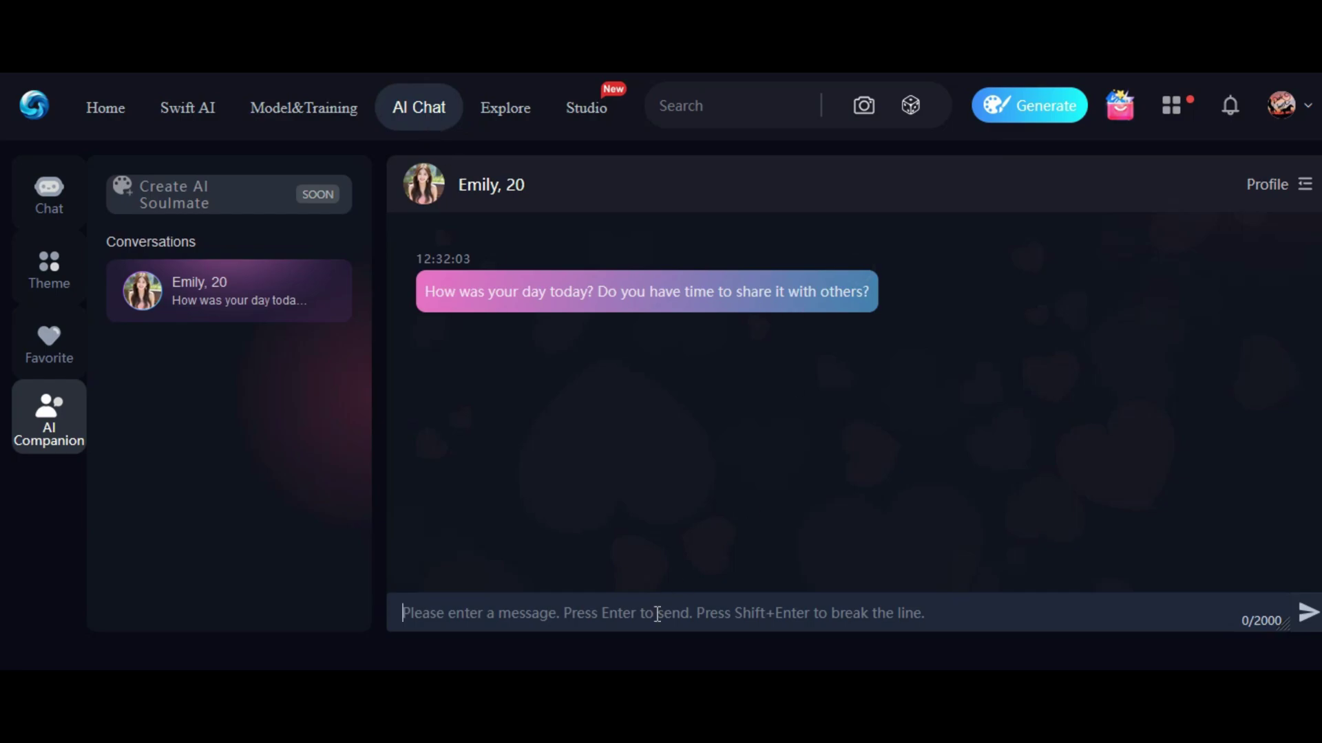
{"action": "key", "text": "Return"}
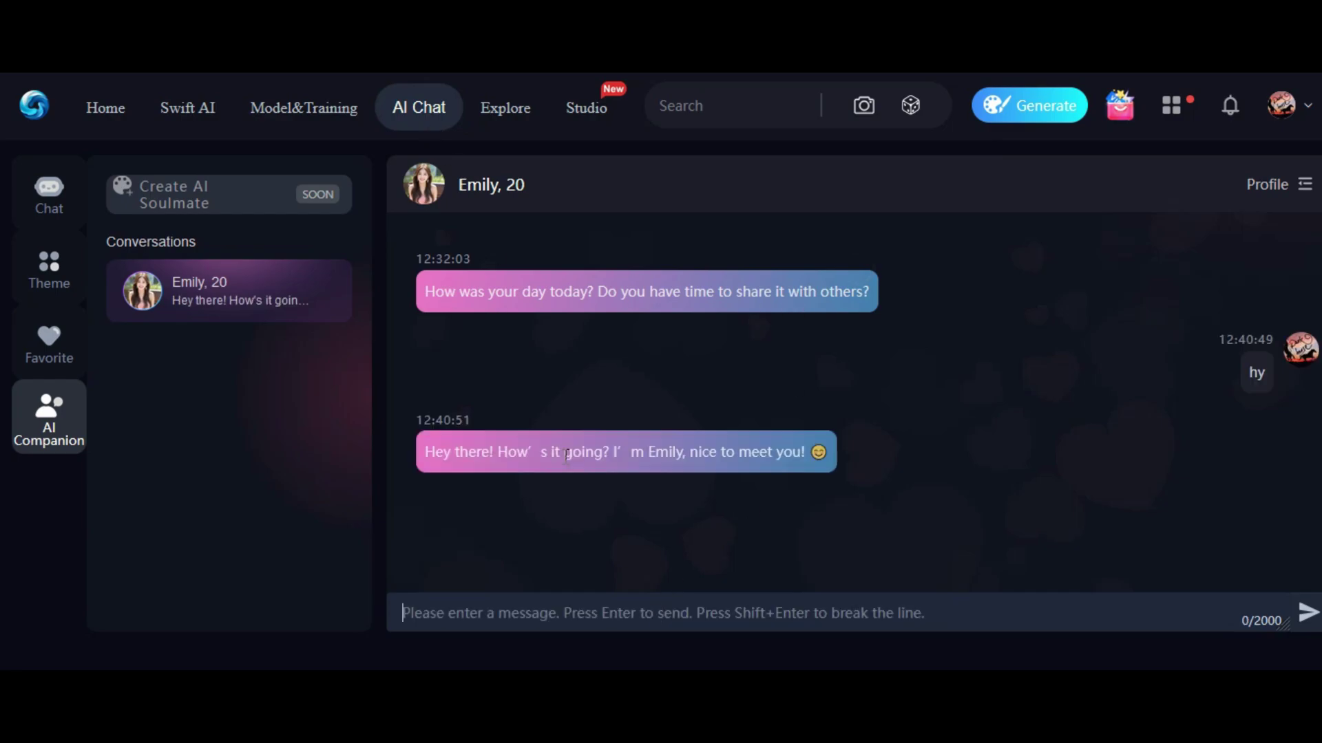
{"action": "type", "text": "nice to meet you"}
{"action": "key", "text": "Return"}
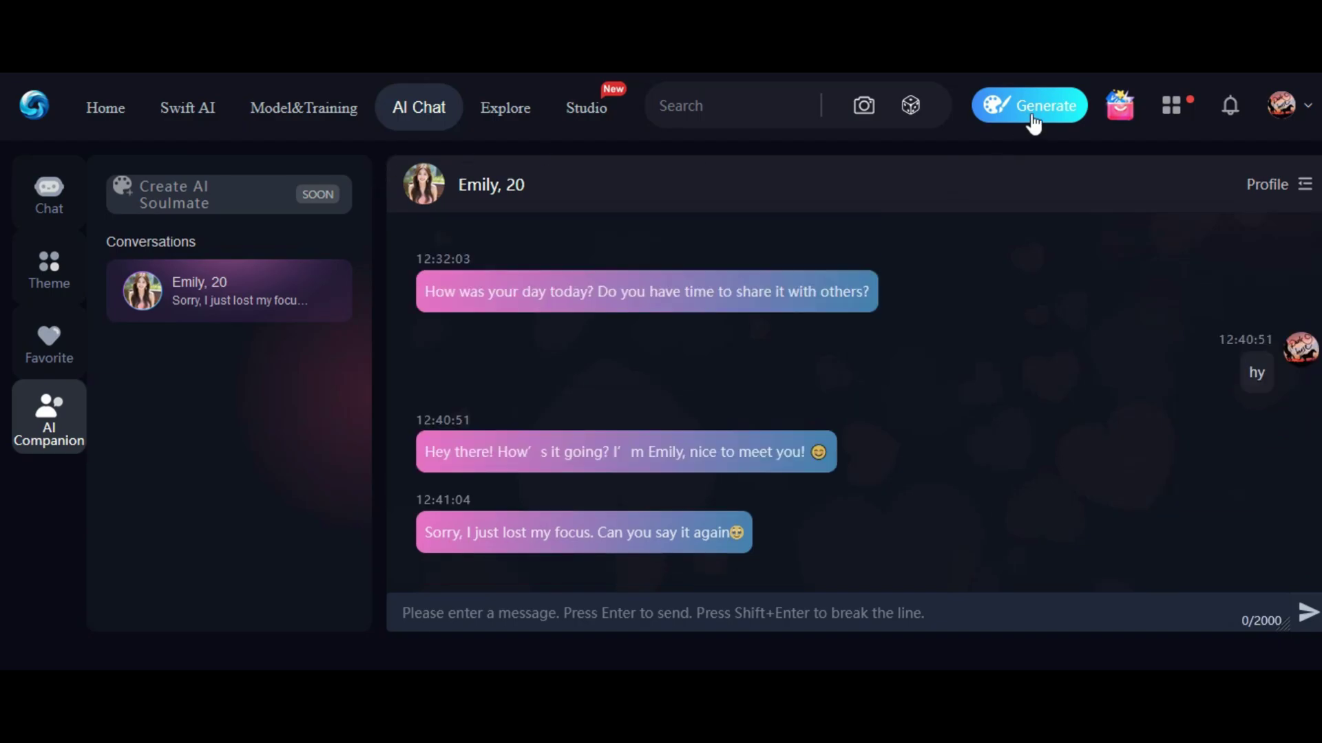
Generate images from the prompt 'man wearing hoody,in a dimly lit room'.
{"action": "left_click", "coordinate": [1033, 110]}
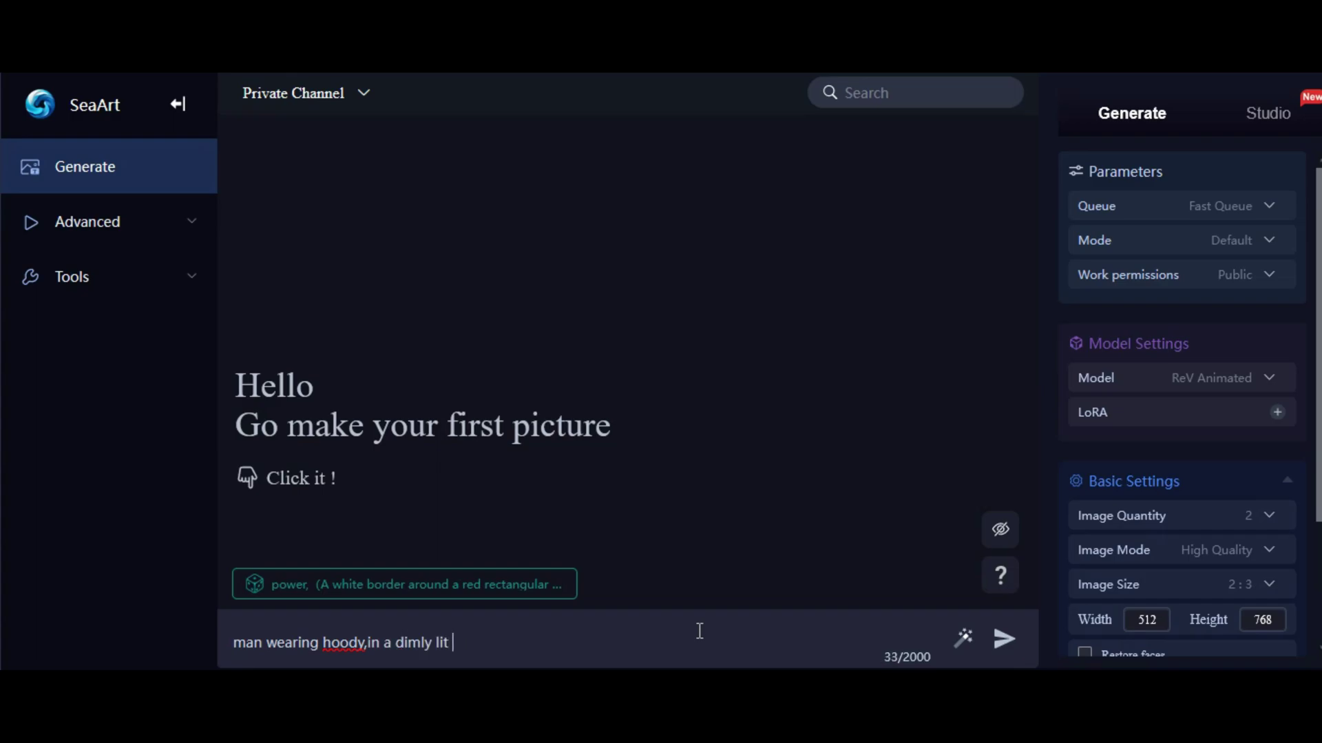
{"action": "type", "text": "room"}
{"action": "key", "text": "Return"}
View the generated hoodie image's details, then close the viewer.
{"action": "left_click", "coordinate": [423, 304]}
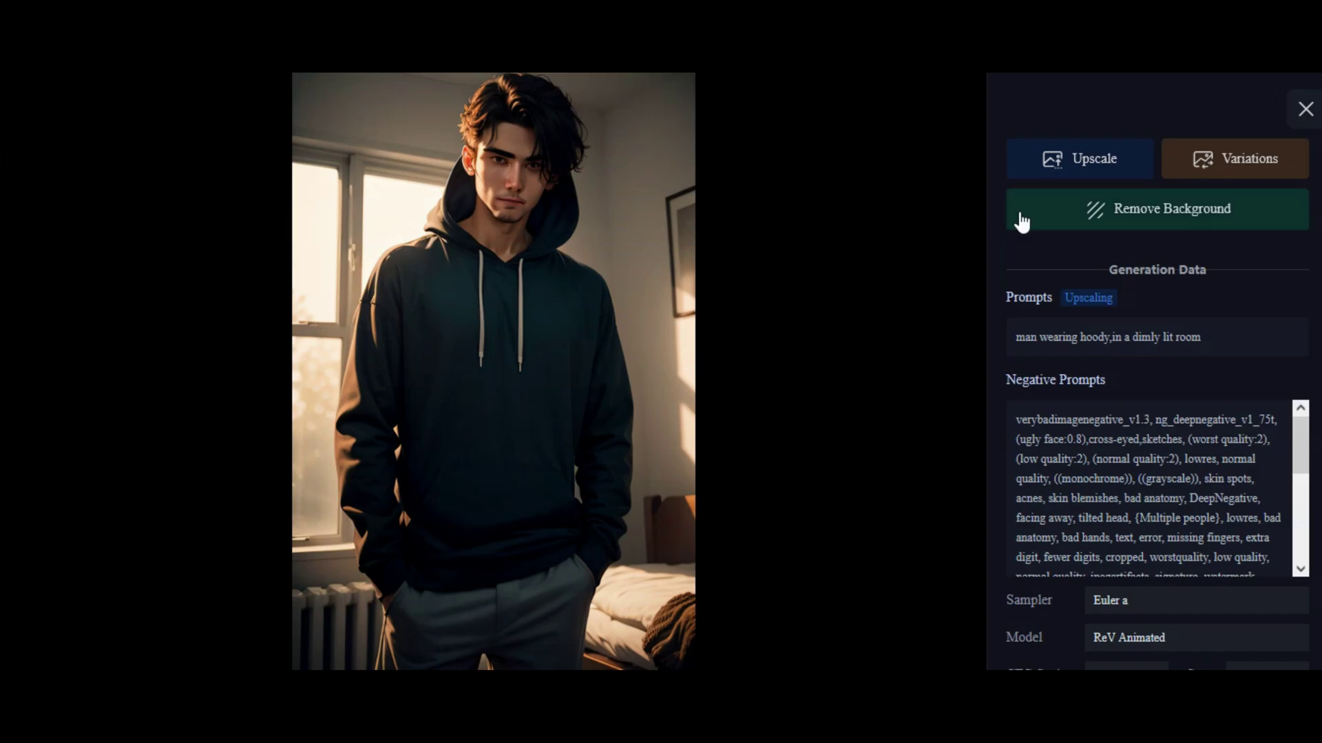
{"action": "left_click", "coordinate": [1093, 172]}
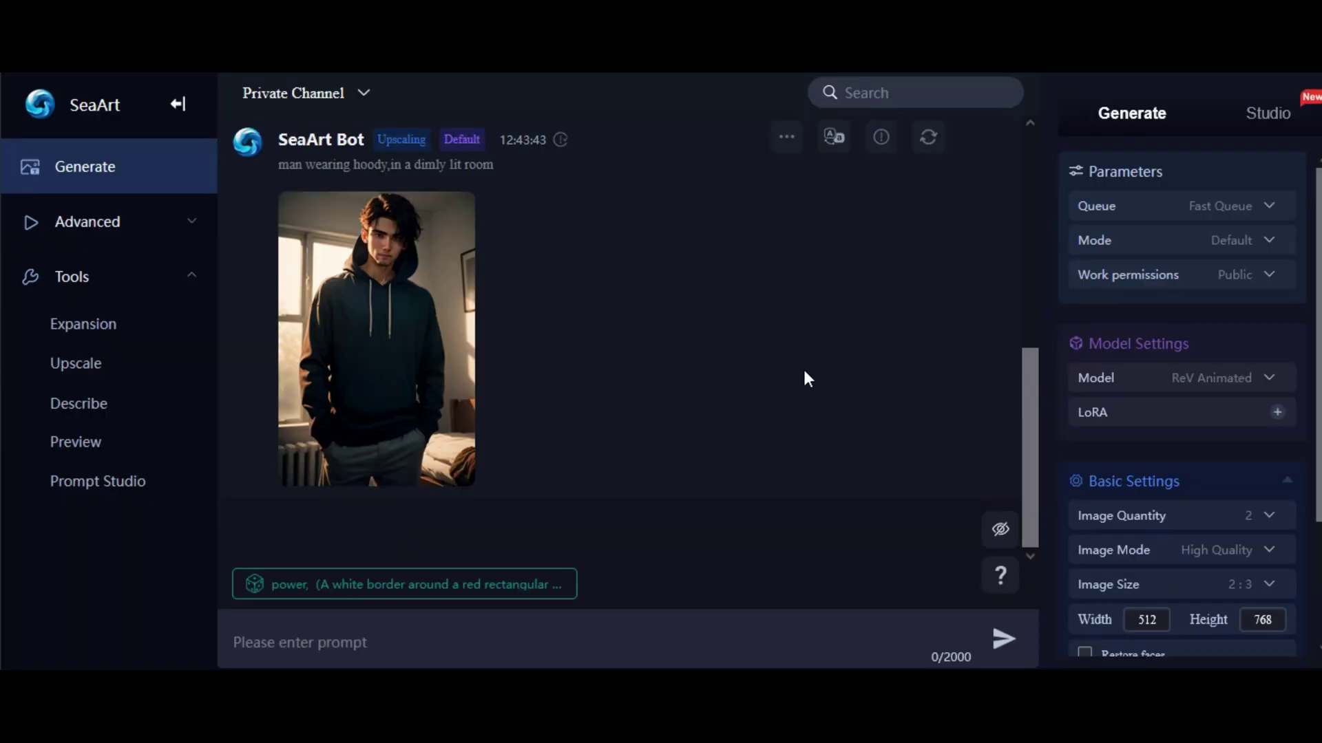
{"action": "scroll", "coordinate": [1094, 430], "scroll_direction": "down", "scroll_amount": 3}
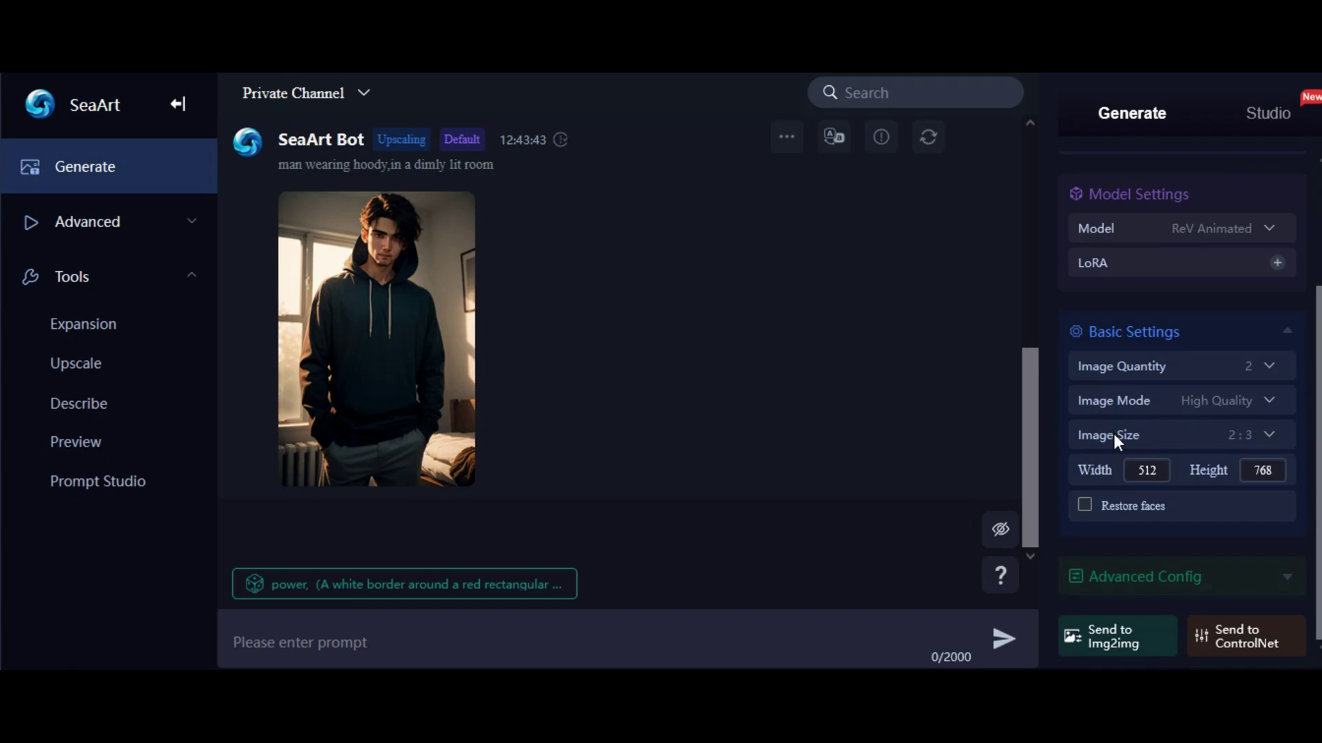
Send the hoodie image to Img2Img and start typing a prompt ('tom a').
{"action": "left_click", "coordinate": [1129, 640]}
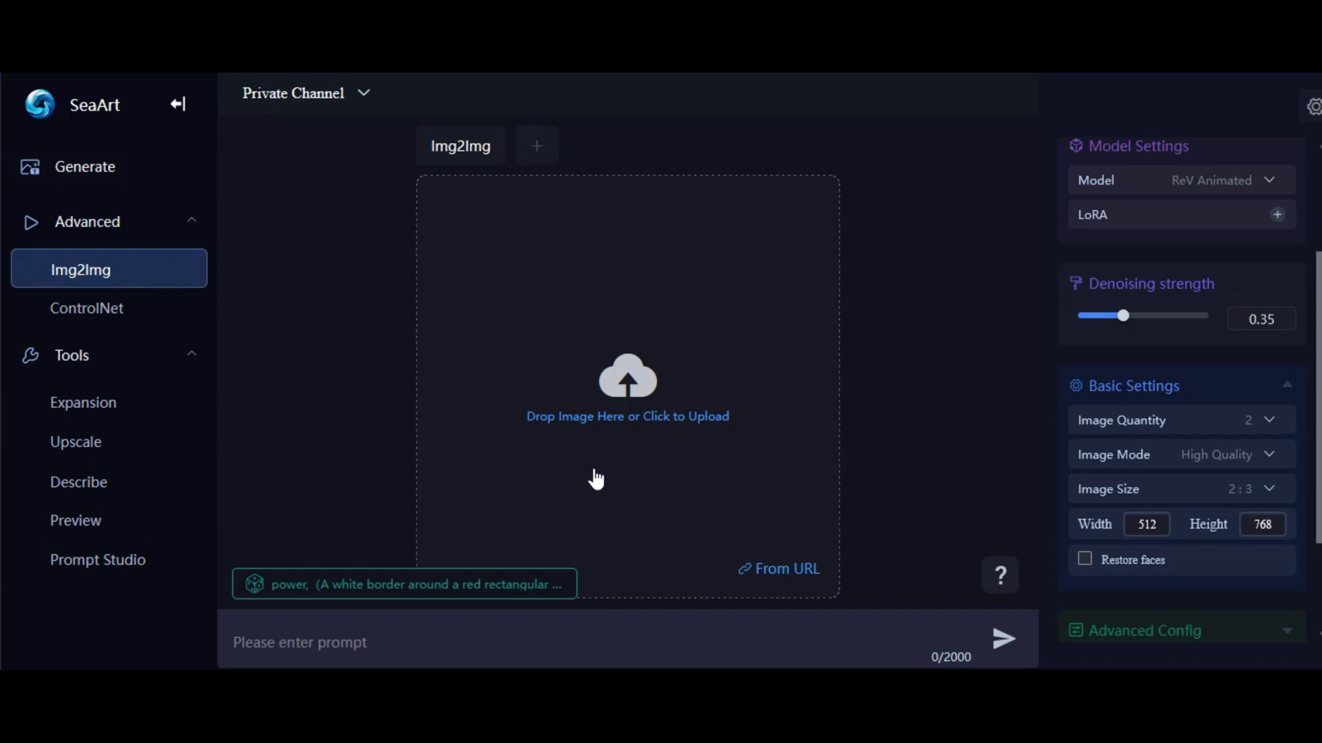
{"action": "left_click", "coordinate": [438, 649]}
{"action": "type", "text": "tom a"}
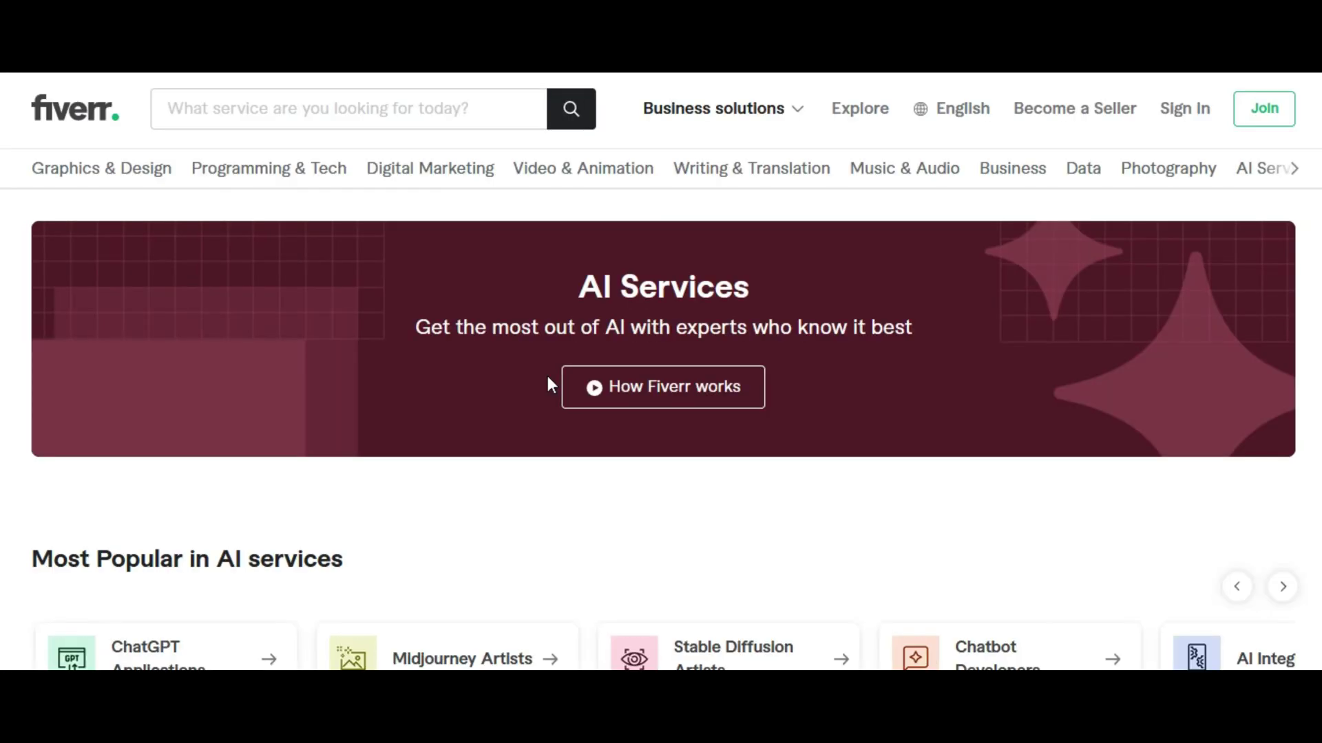
Open AI Artists under Generative AI on Fiverr's AI Services page and browse its listings.
{"action": "scroll", "coordinate": [548, 378], "scroll_direction": "down", "scroll_amount": 5}
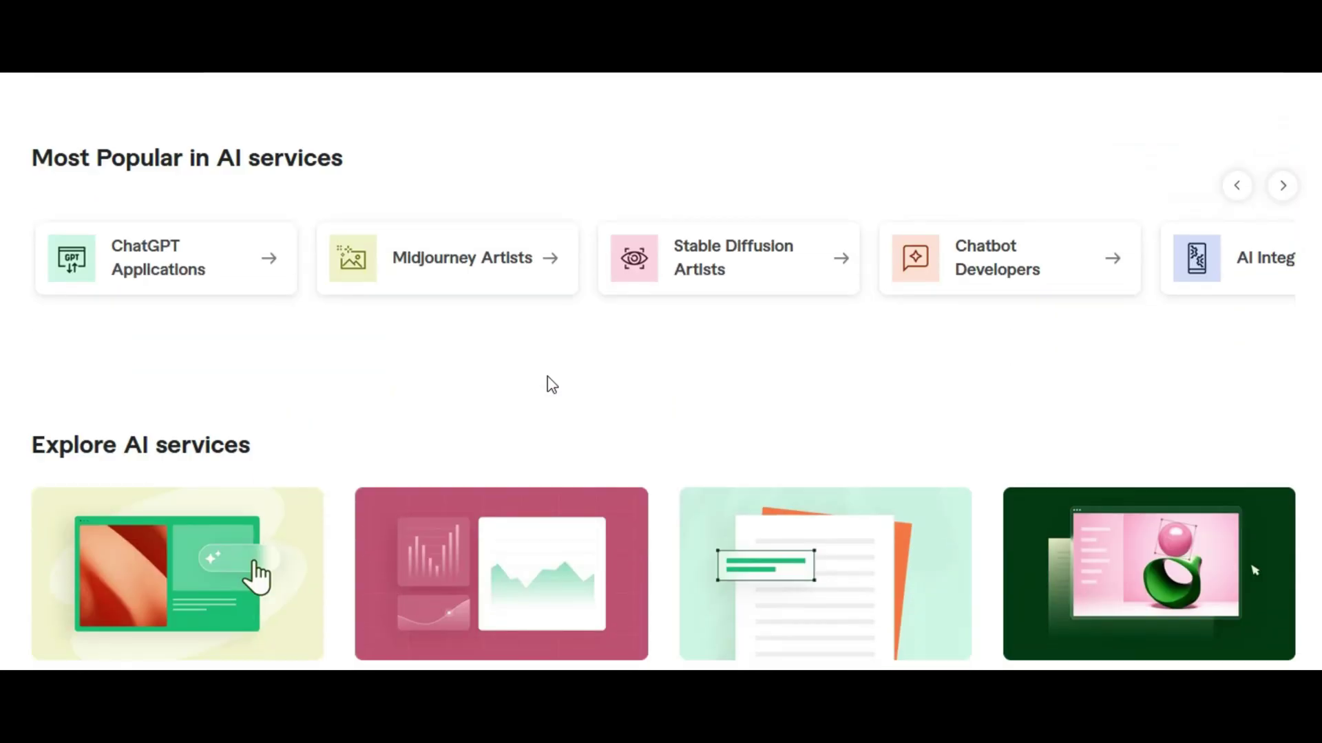
{"action": "scroll", "coordinate": [552, 384], "scroll_direction": "down", "scroll_amount": 3}
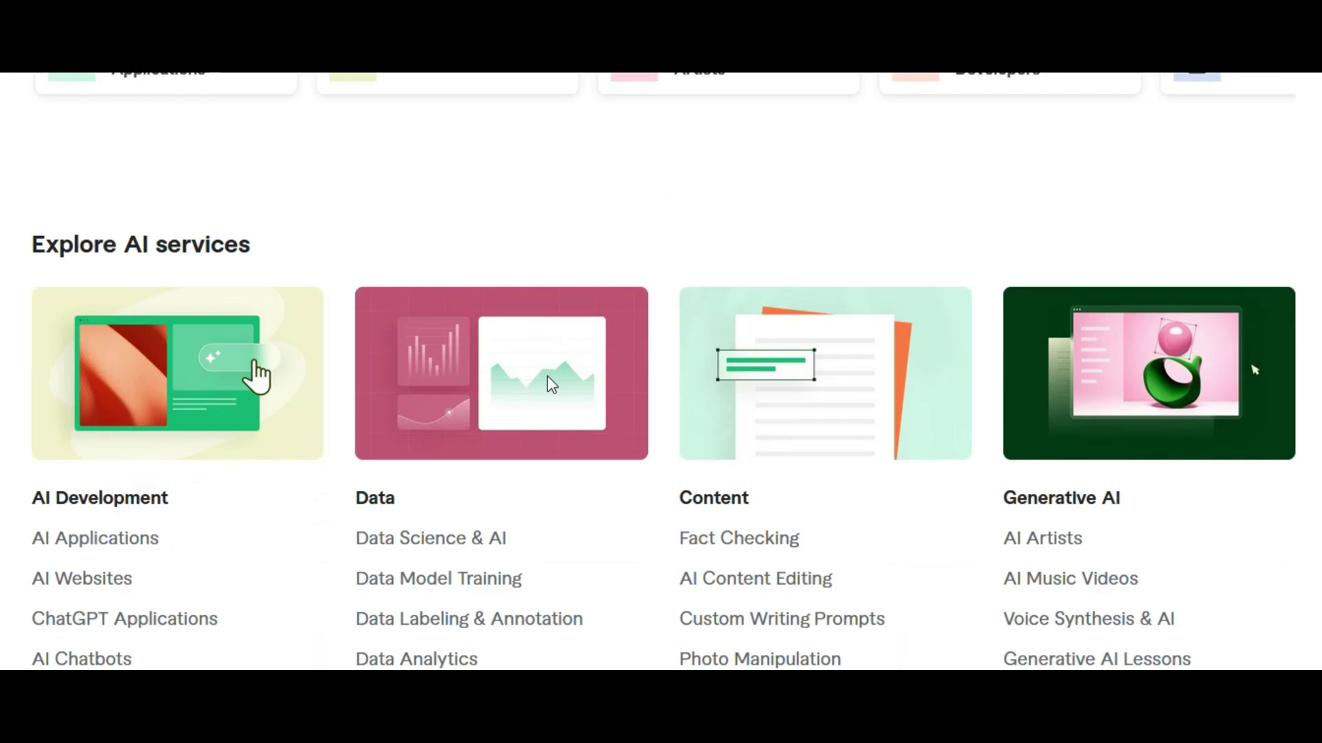
{"action": "scroll", "coordinate": [690, 374], "scroll_direction": "down", "scroll_amount": 3}
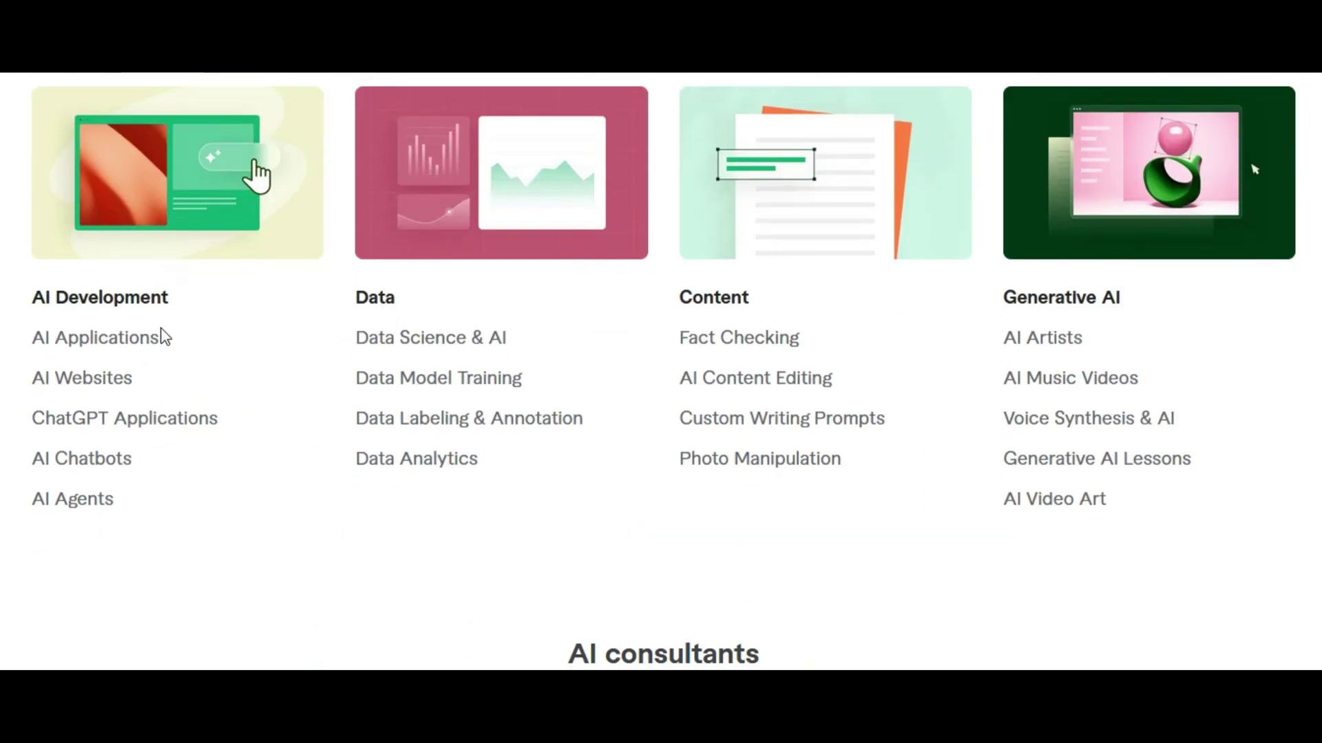
{"action": "left_click", "coordinate": [1057, 348]}
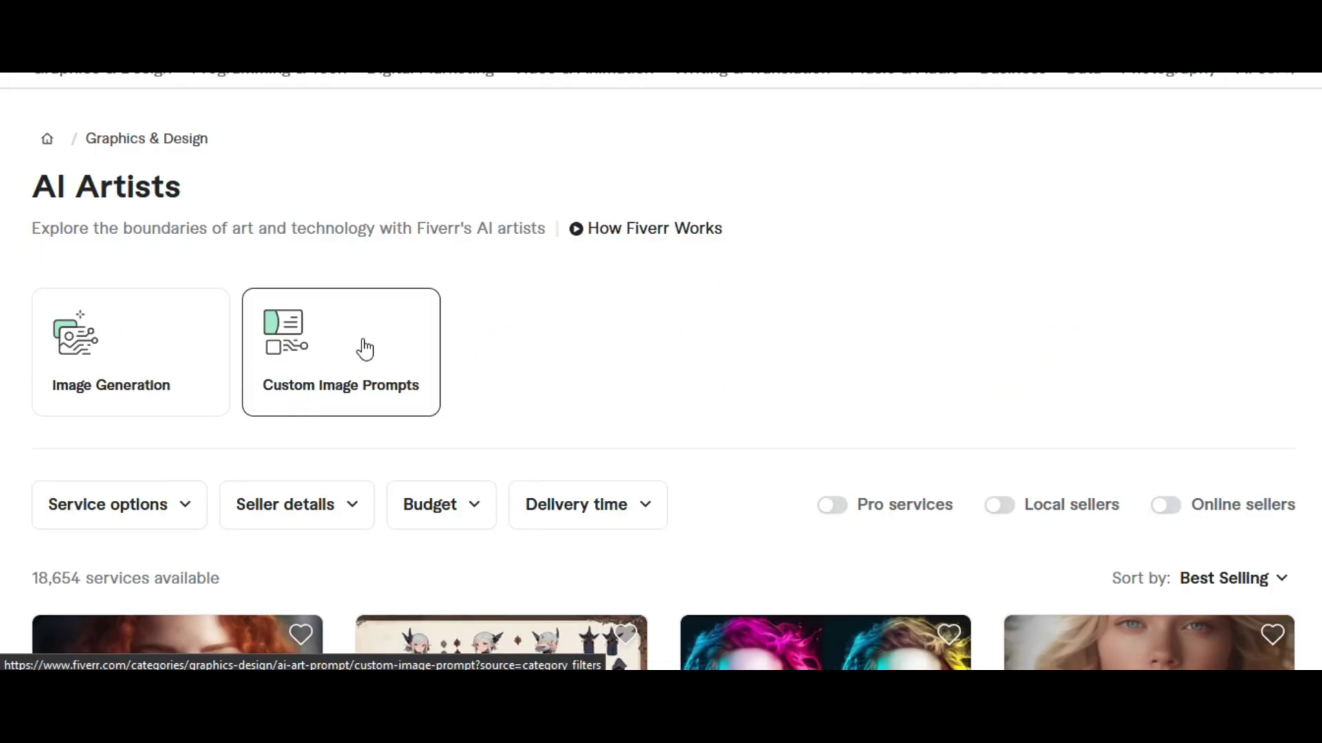
{"action": "scroll", "coordinate": [599, 290], "scroll_direction": "down", "scroll_amount": 5}
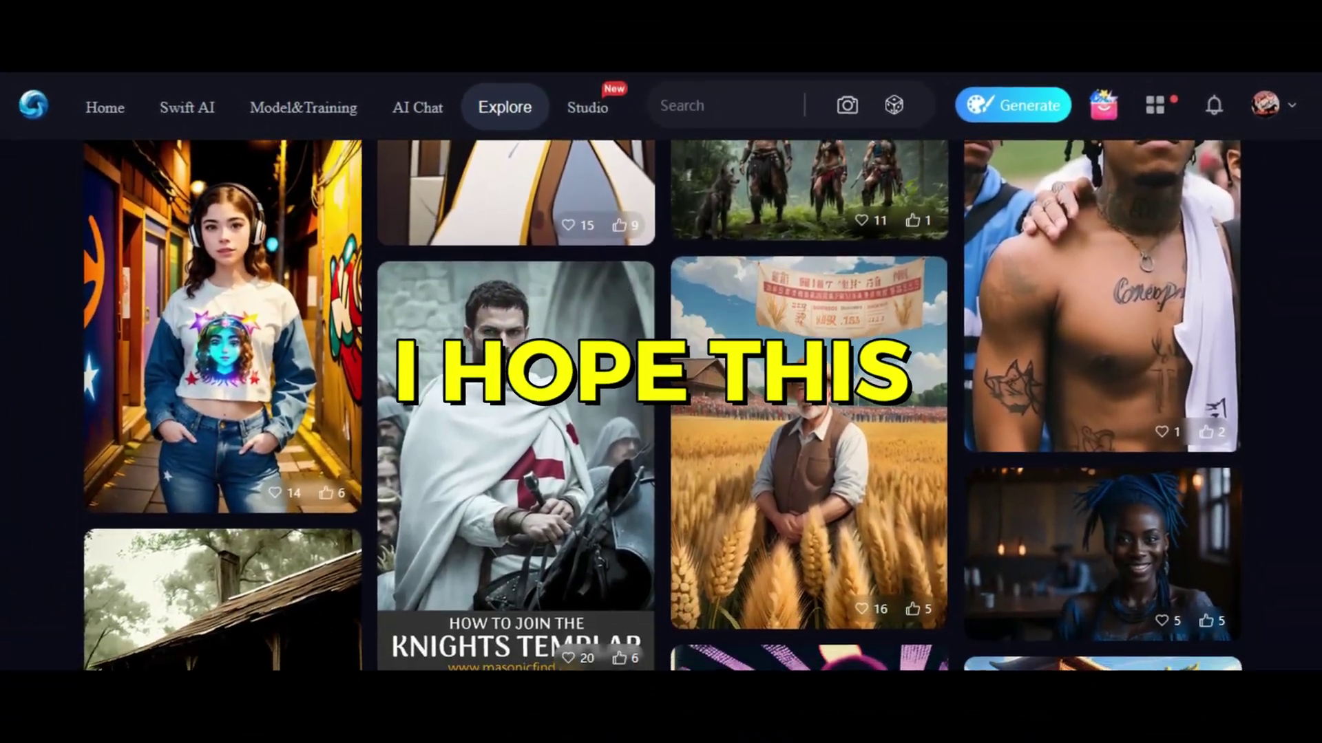
{"action": "scroll", "coordinate": [661, 406], "scroll_direction": "down", "scroll_amount": 5}
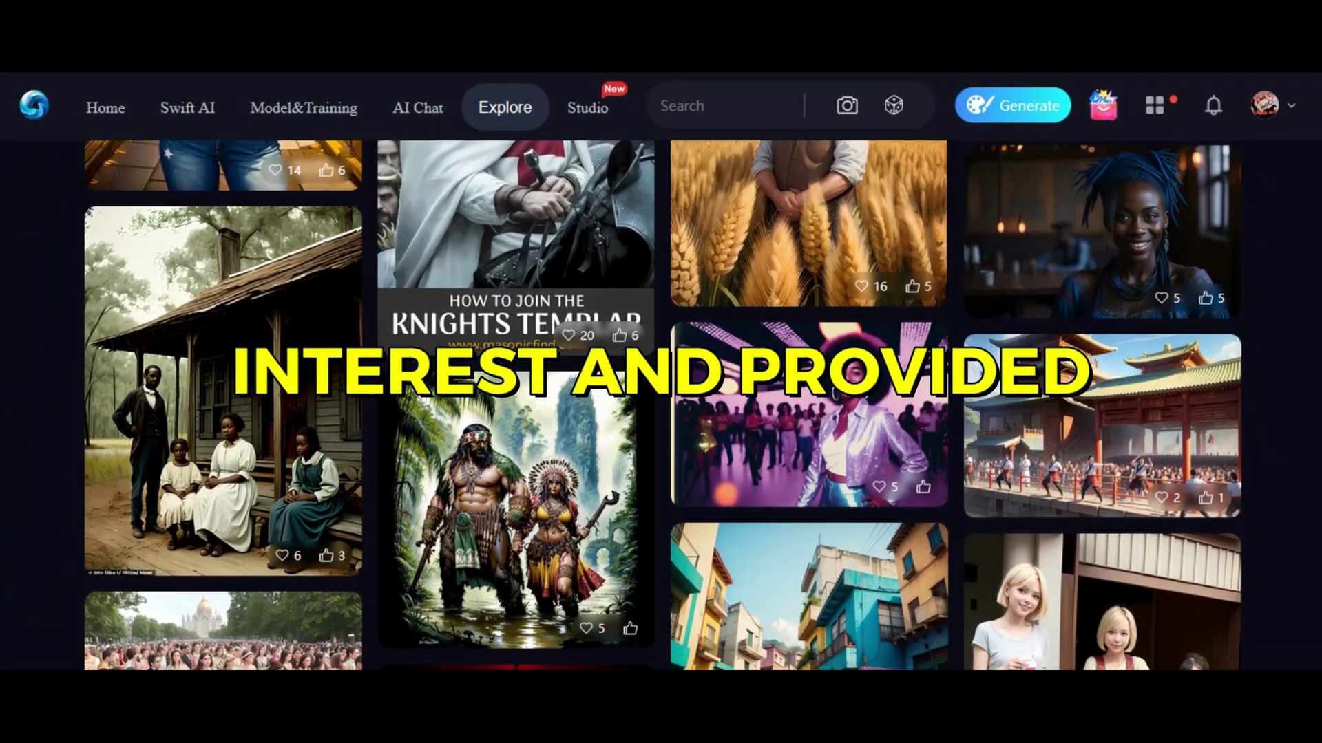
{"action": "scroll", "coordinate": [661, 406], "scroll_direction": "down", "scroll_amount": 4}
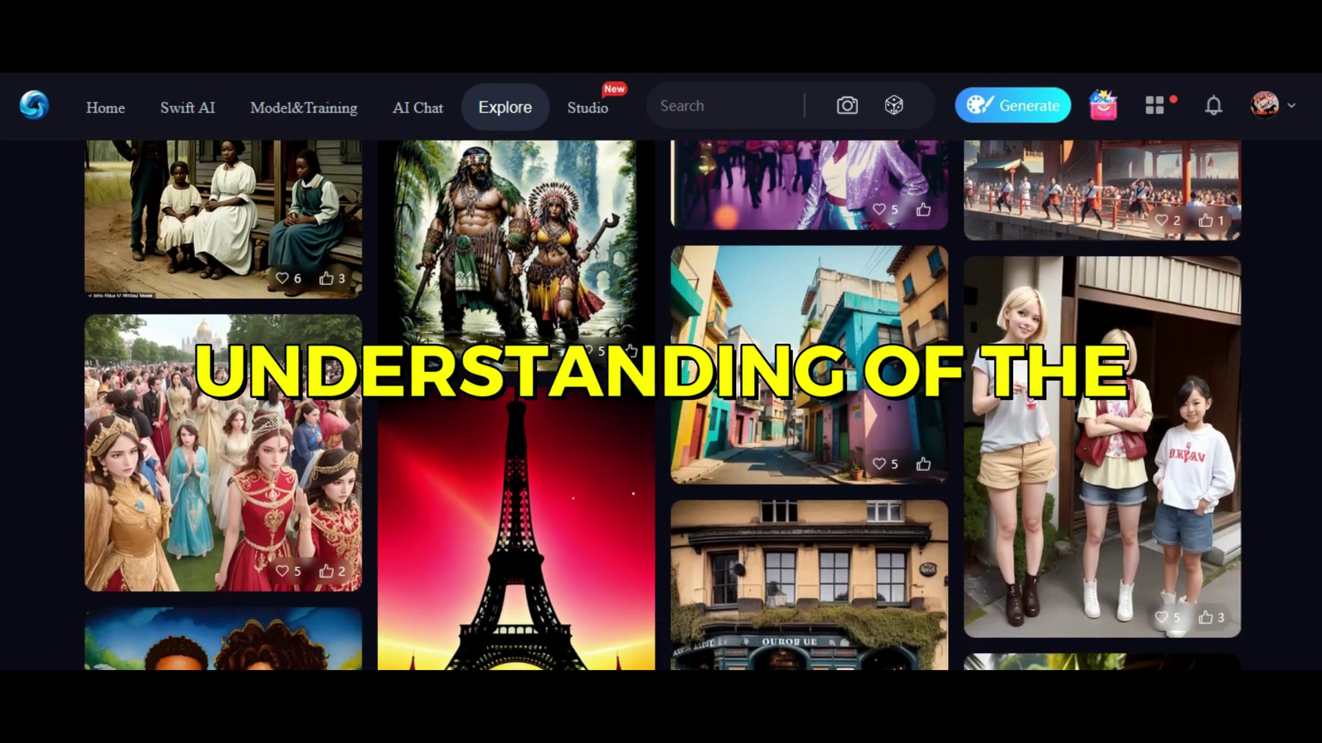
{"action": "scroll", "coordinate": [661, 406], "scroll_direction": "down", "scroll_amount": 4}
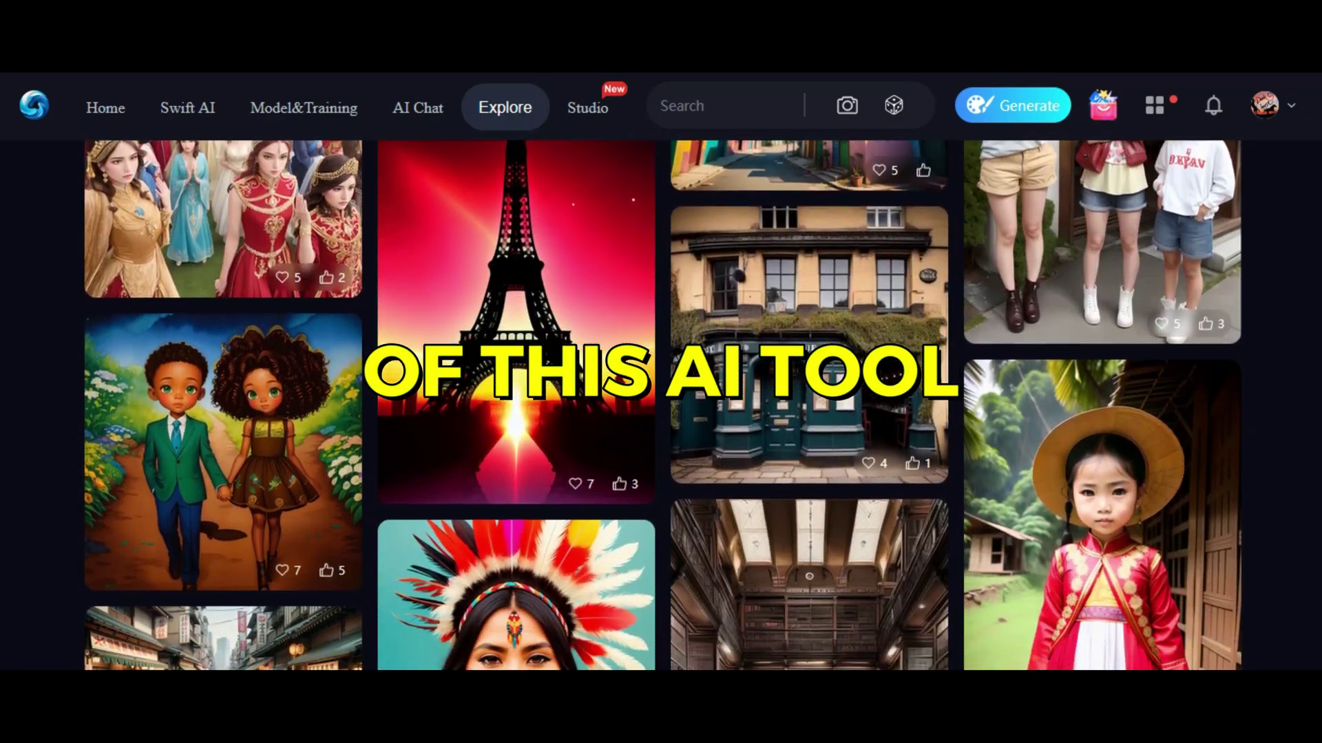